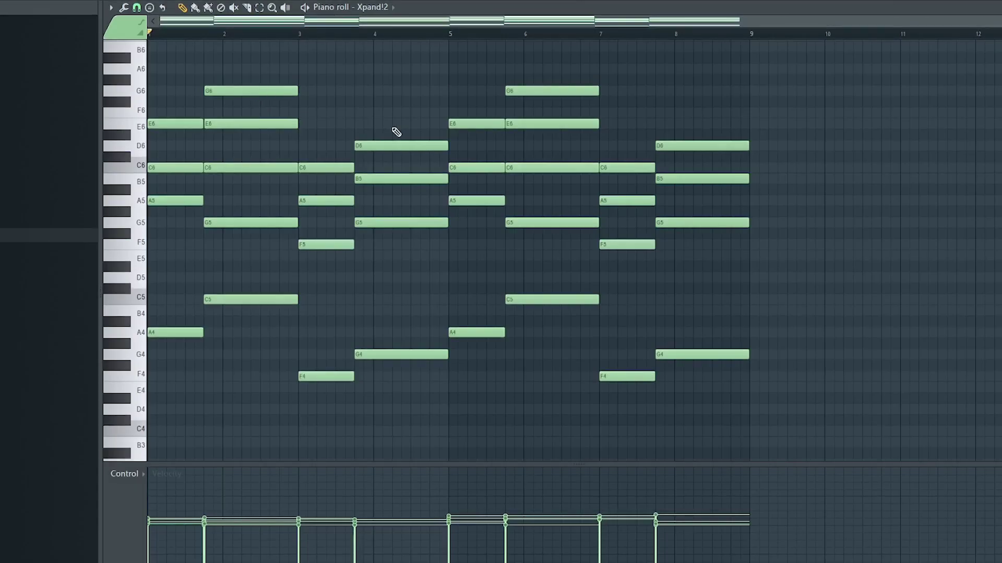
- Play the 8-bar Xpand!2 chord progression from the start in the piano roll
key(space)
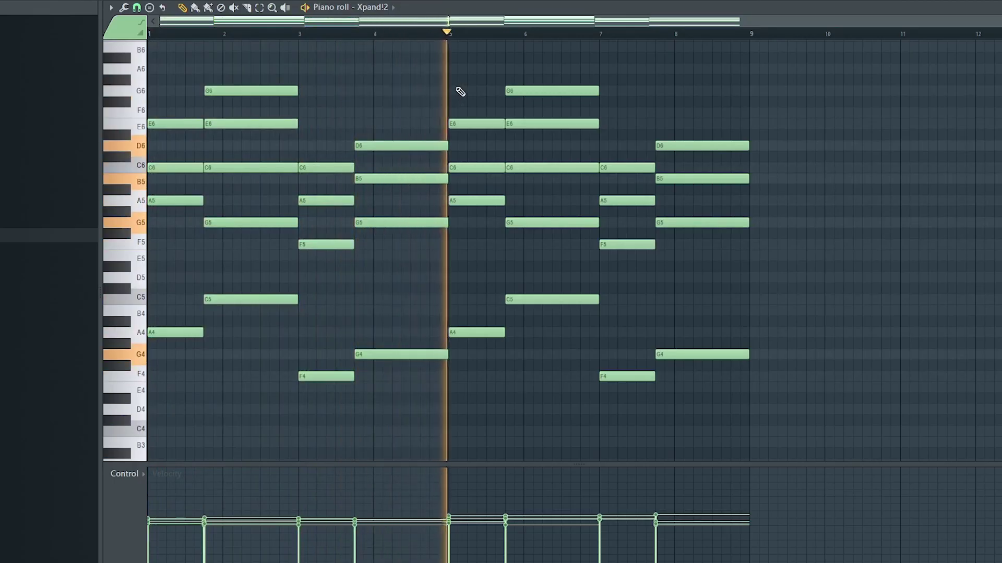
- Stop playback and highlight the A4, C5, F4 and G4 bass notes, then deselect them unchanged
key(space)
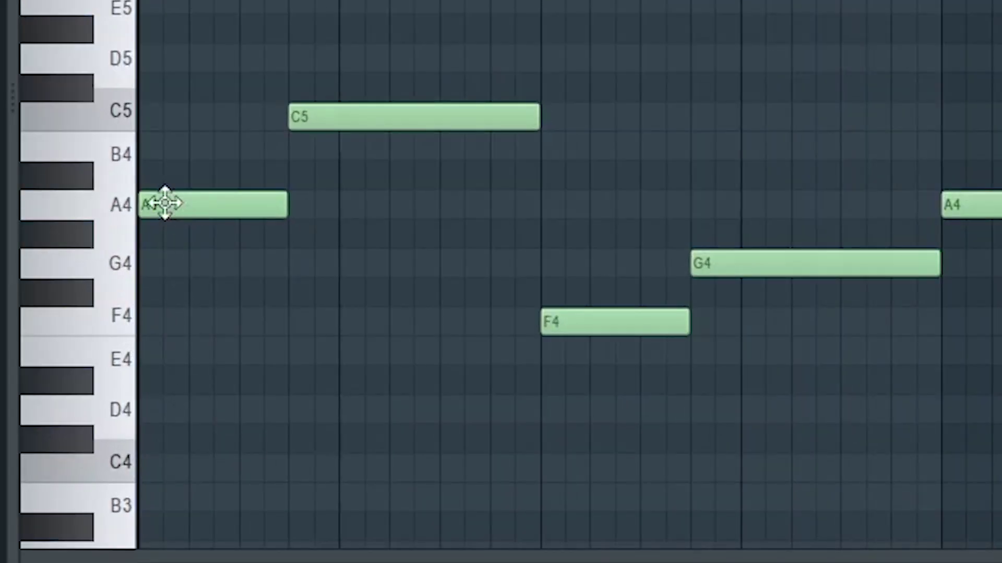
drag(193, 163, 309, 203)
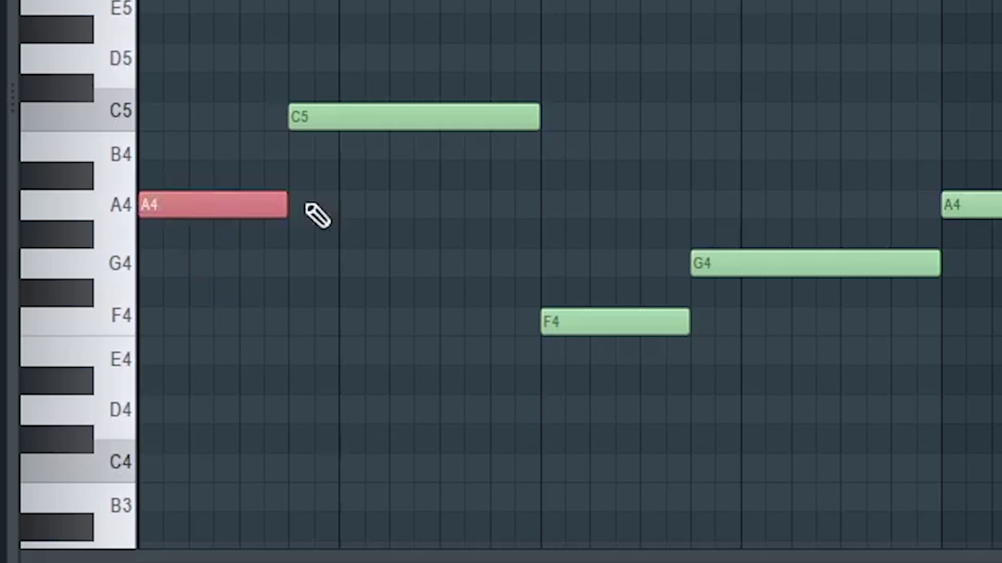
drag(335, 18, 380, 148)
click(635, 434)
drag(559, 246, 607, 395)
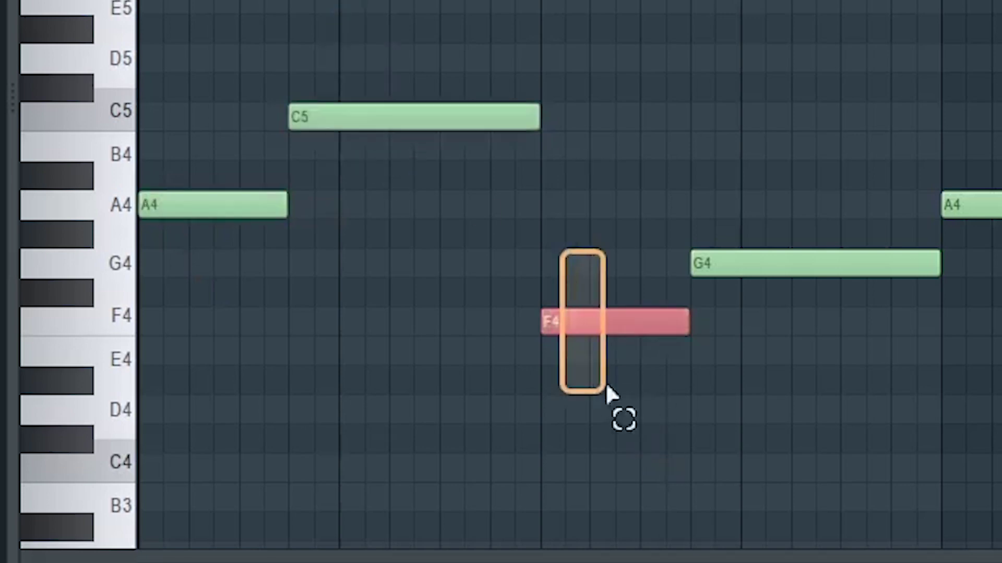
drag(716, 223, 740, 274)
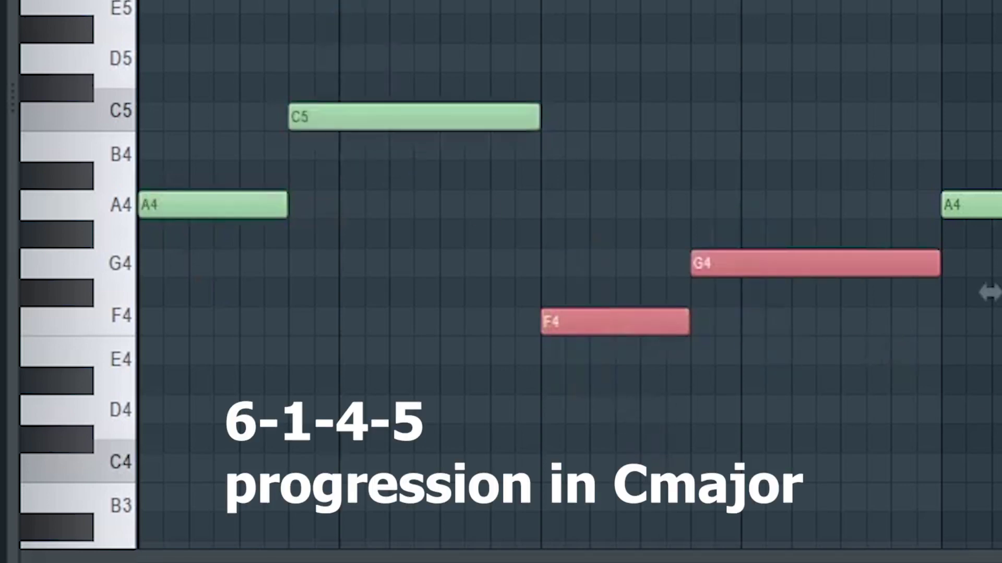
click(989, 294)
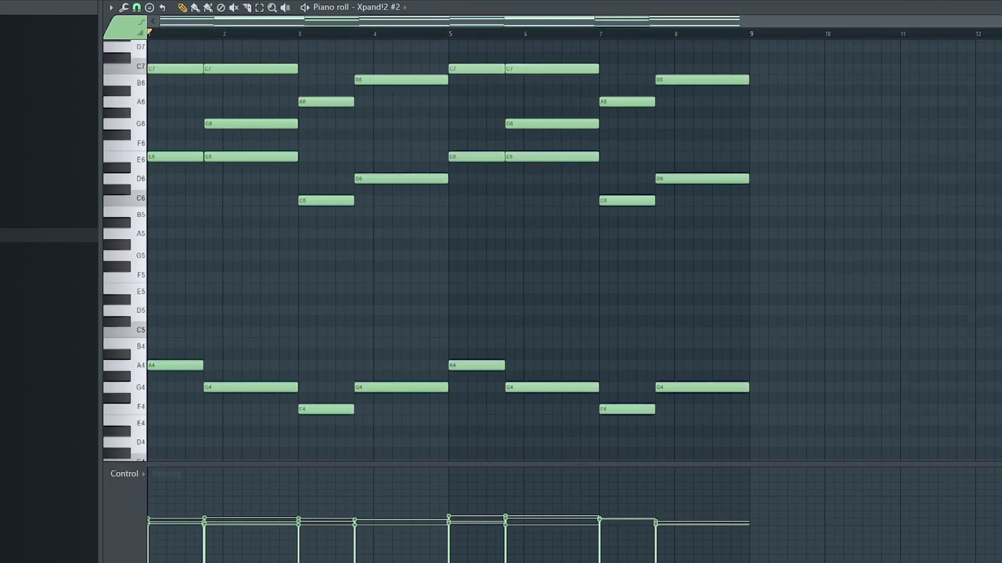
- Switch to the Xpand!2 #2 pattern and briefly play its higher chord layer
scroll(522, 250, up, 2)
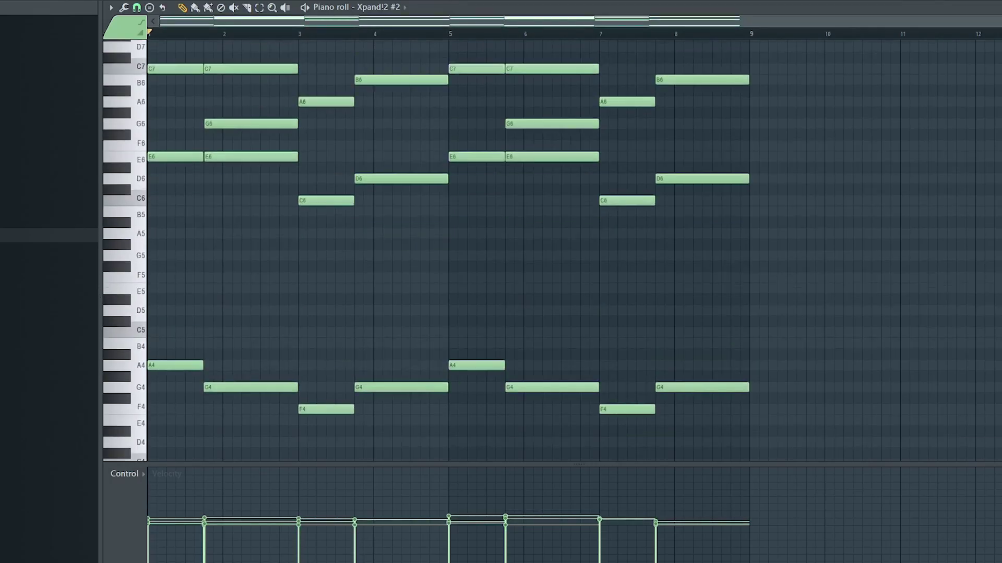
scroll(855, 251, up, 1)
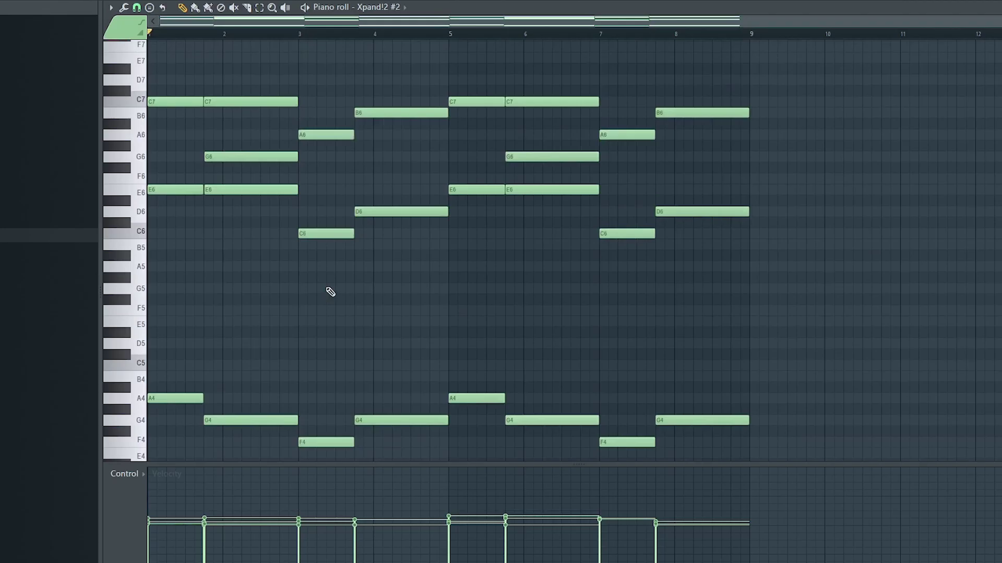
key(space)
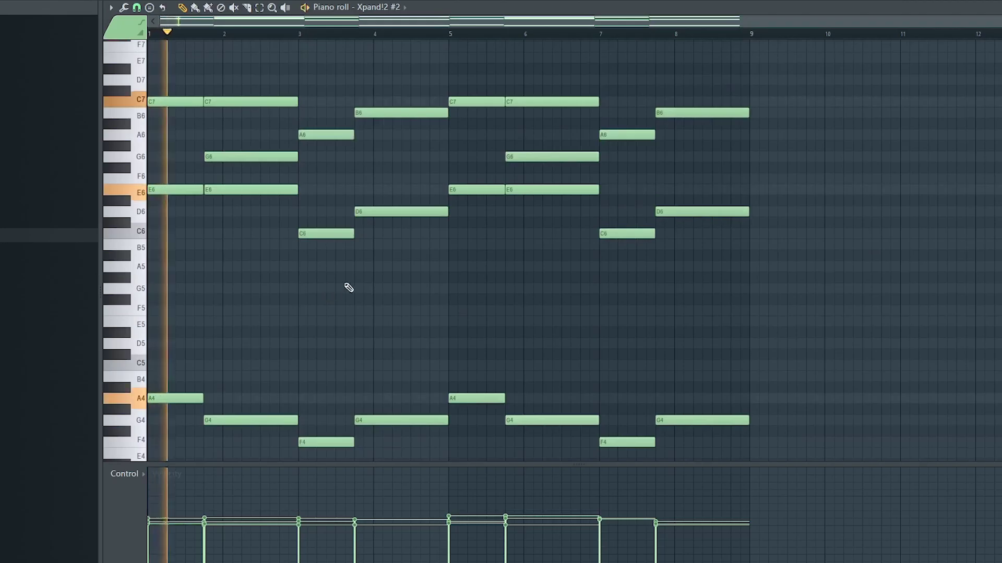
key(space)
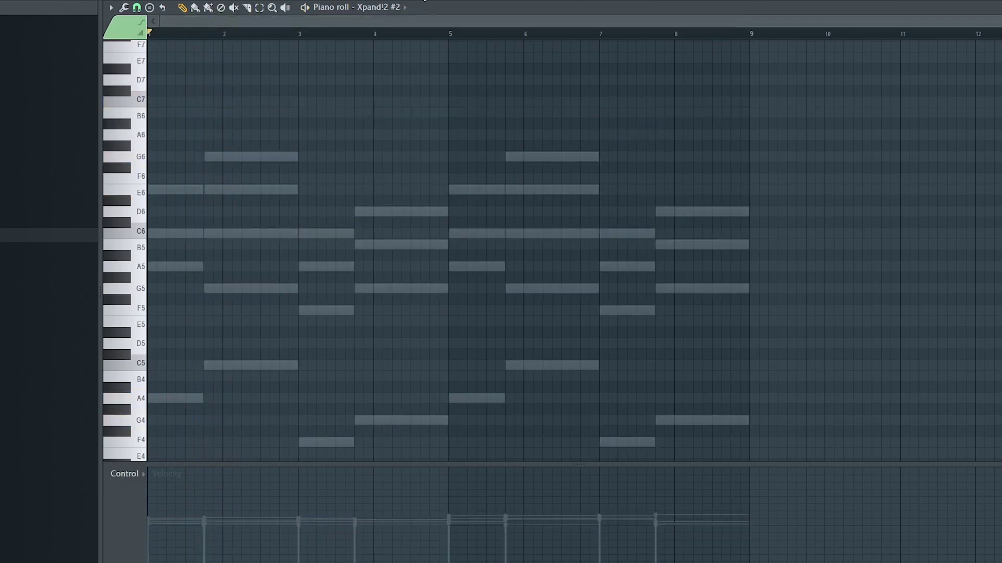
- Return to the Xpand!2 chord pattern and start its playback
scroll(470, 238, down, 1)
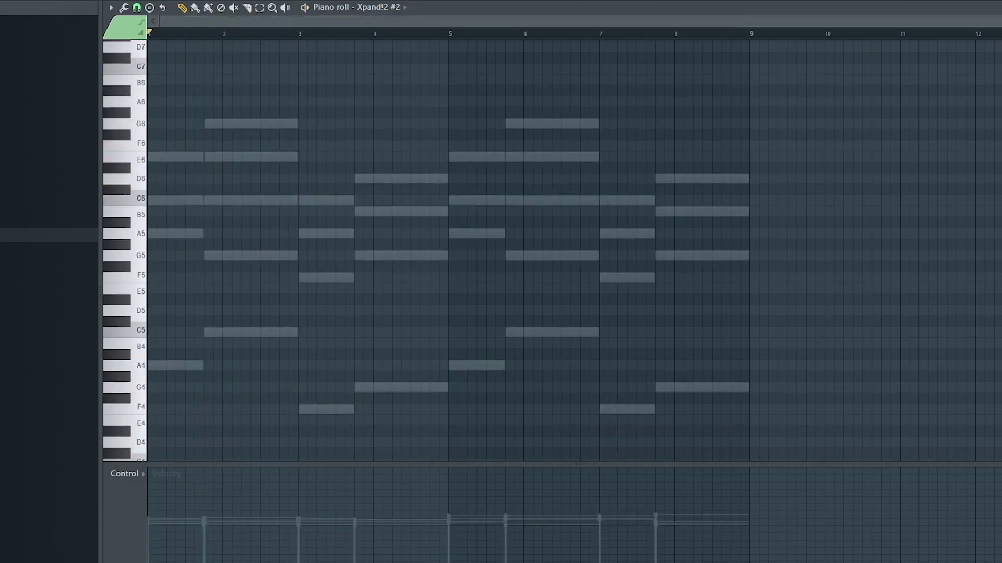
key(KP_Subtract)
key(space)
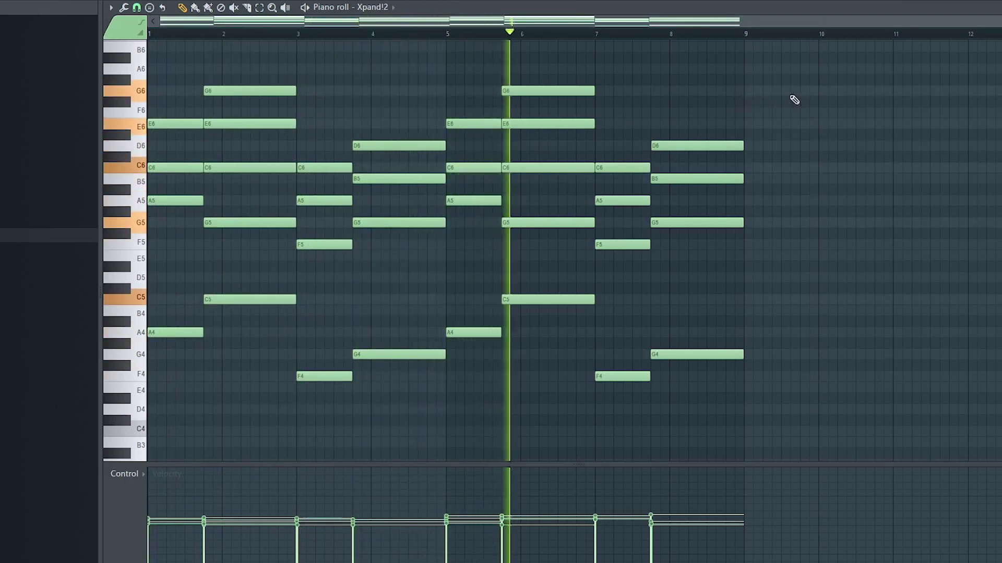
- Stop the Xpand!2 playback before arranging the chord and drum clips from bar 45
key(space)
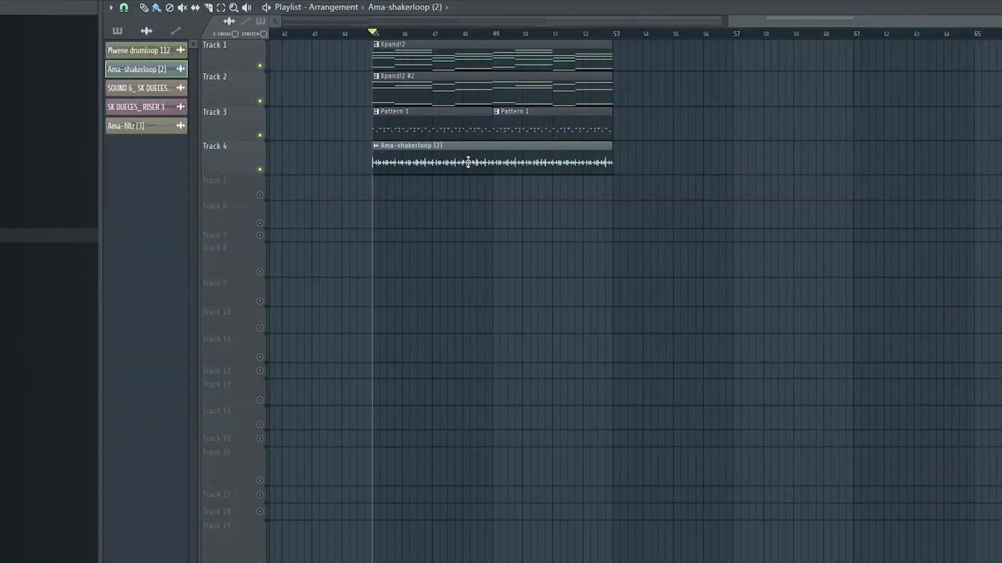
- Check the Ama-shakerloop (2) clip's channel settings, then play the section from bar 45
double_click(468, 162)
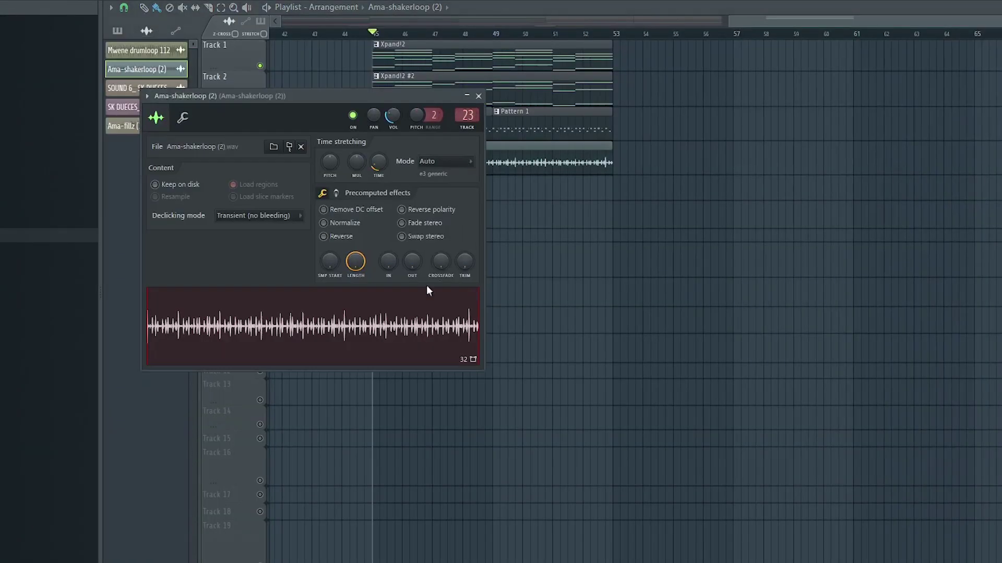
drag(320, 110, 466, 199)
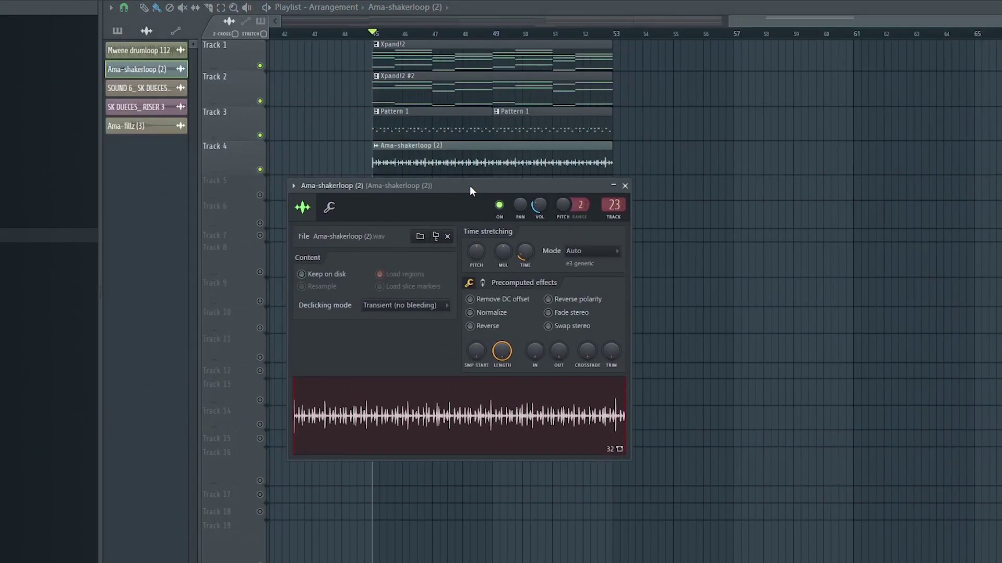
click(625, 186)
key(space)
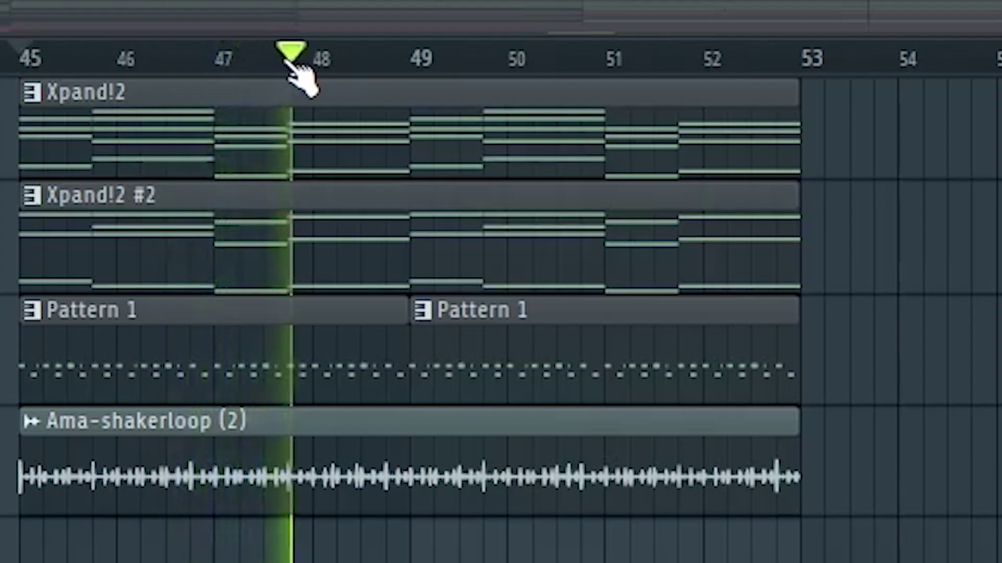
- Stop playback and move the Mwene drumloop 112 channel settings aside
key(space)
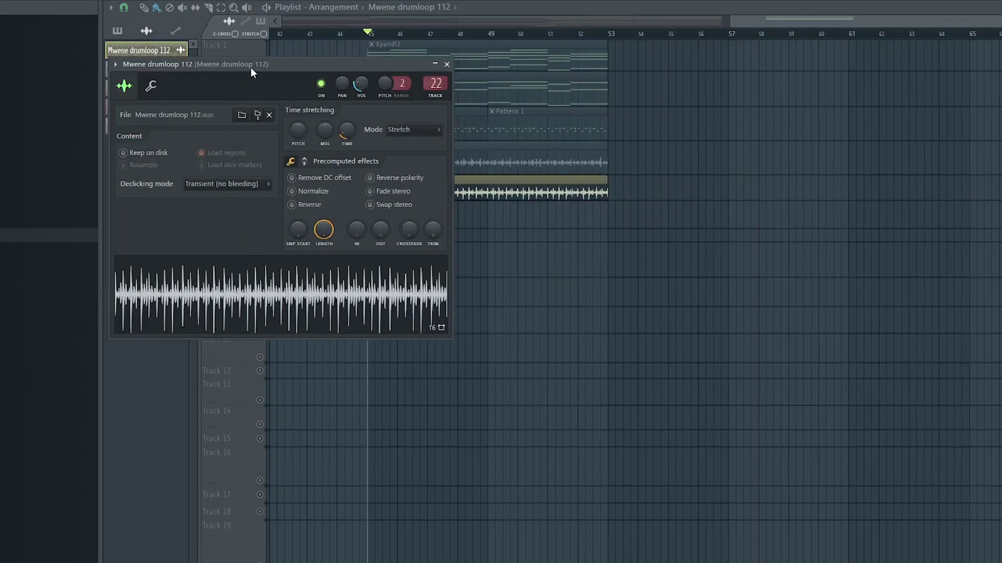
drag(250, 68, 510, 89)
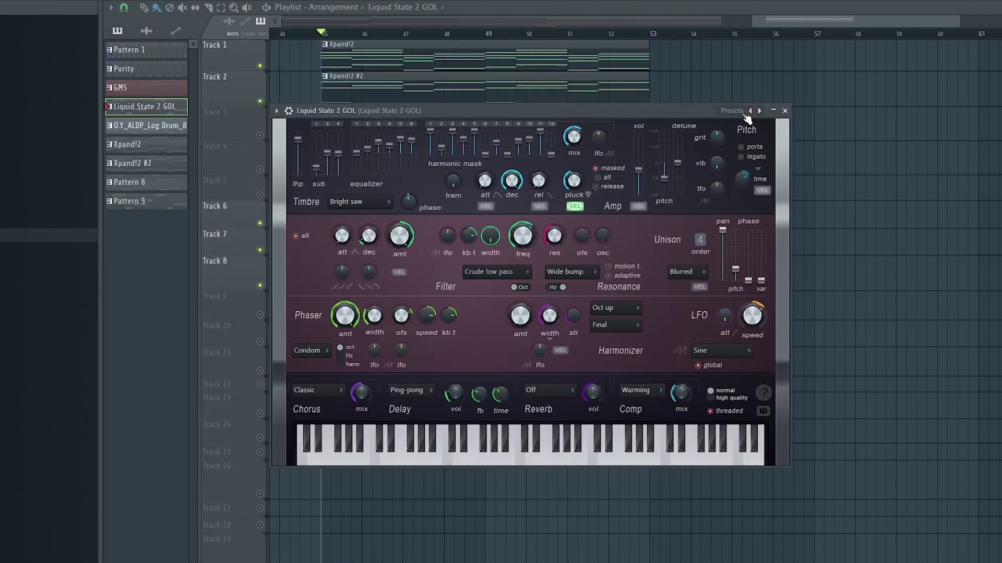
- Load the Liquid State 2 GOL preset on the Sytrus lead and audition it with the mix
click(728, 111)
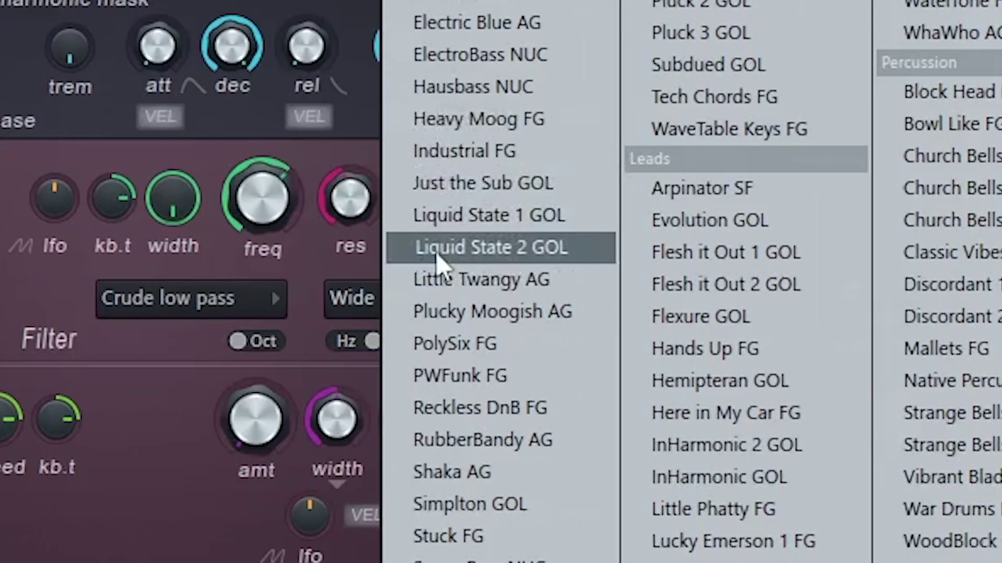
click(488, 248)
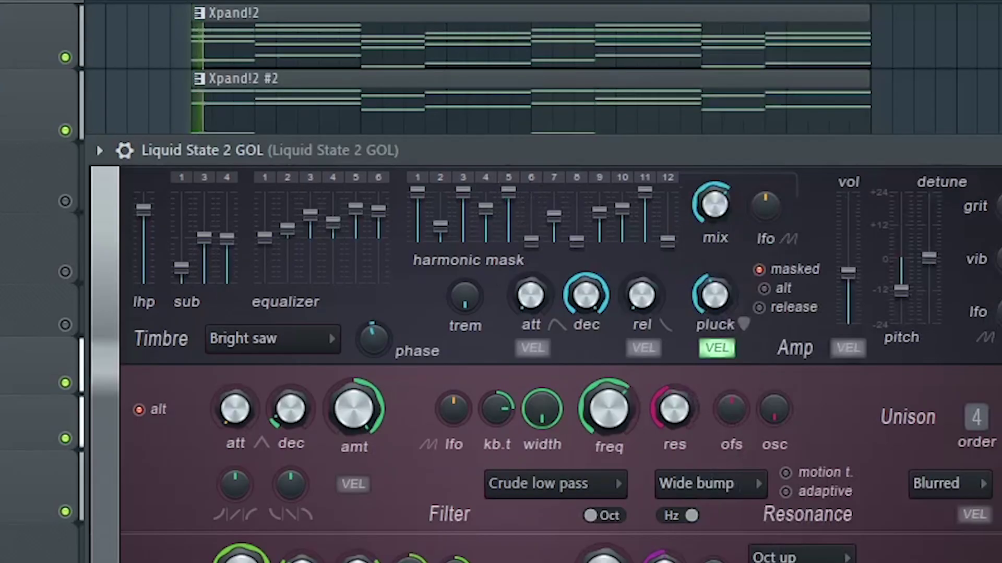
key(Escape)
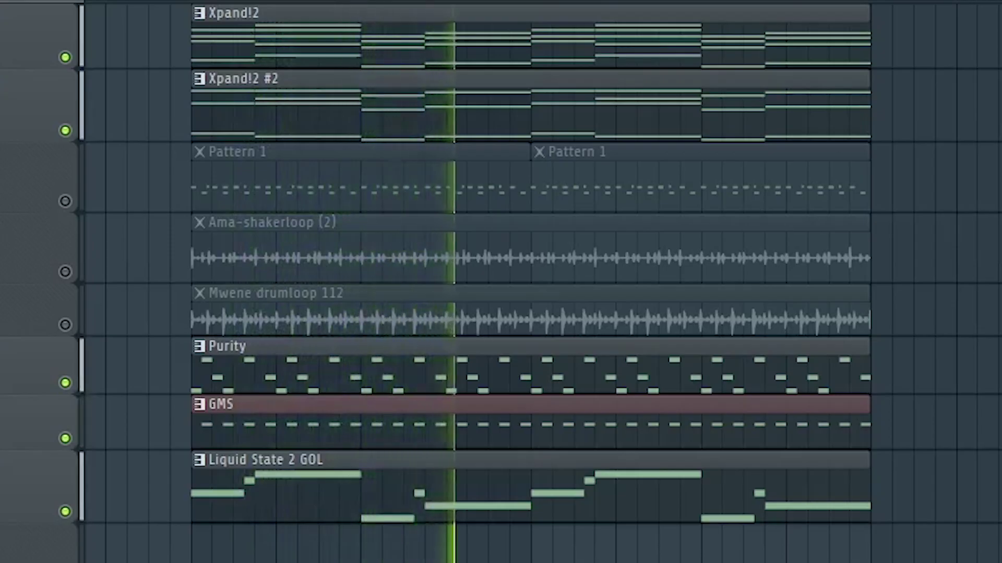
key(space)
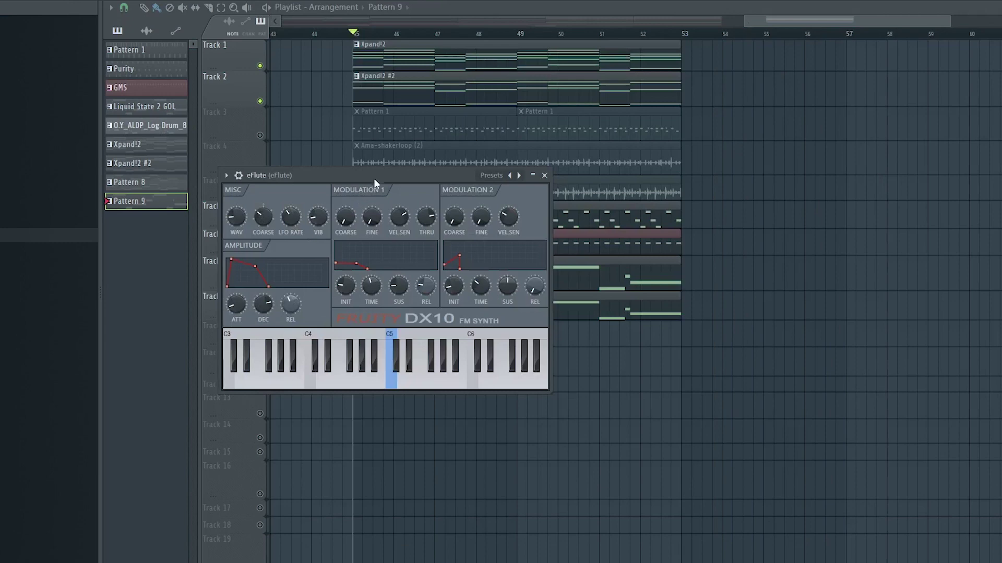
- Make Track 10 taller and check the SOUND 6_ SK DUECES PACK_2 sample's channel settings
drag(374, 180, 526, 203)
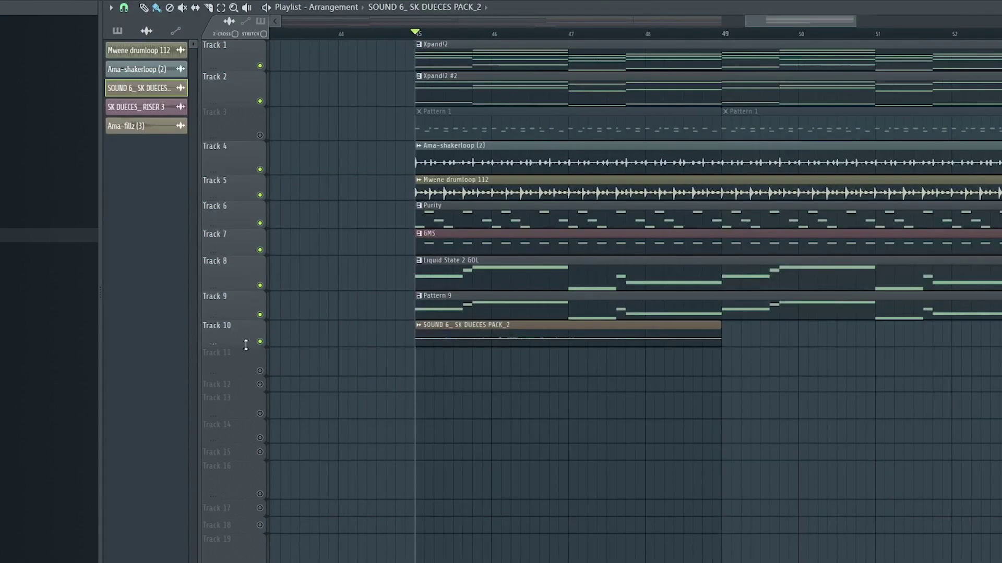
drag(246, 345, 245, 374)
double_click(464, 368)
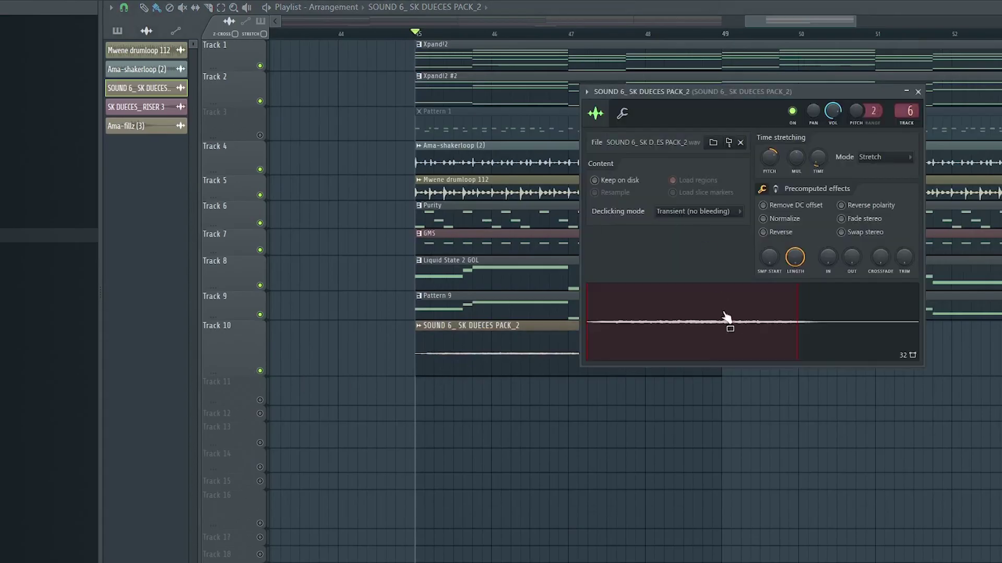
click(918, 92)
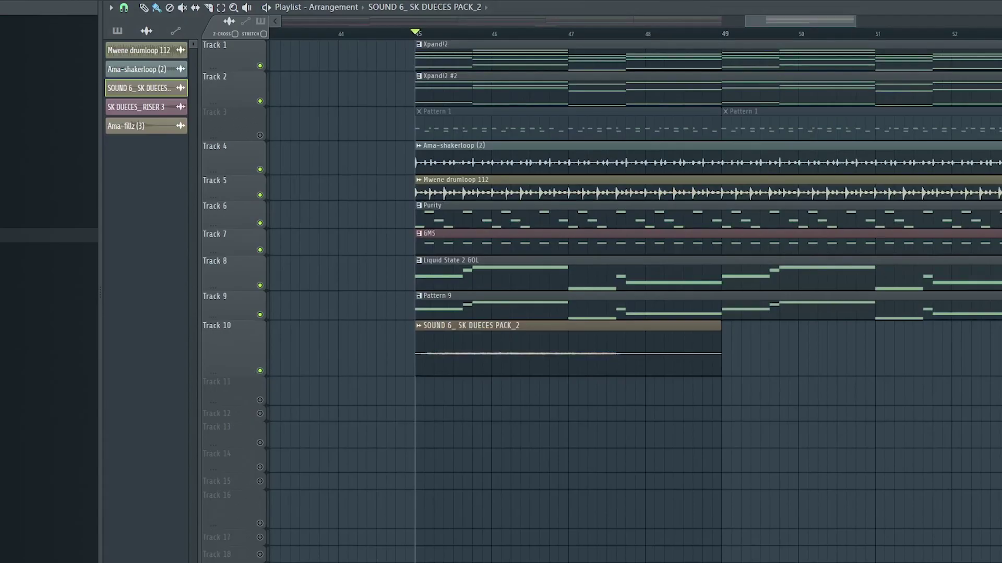
- Play from bar 45 with the Ama-shakerloop (2) and Mwene drumloop 112 tracks muted
key(space)
click(260, 169)
click(260, 195)
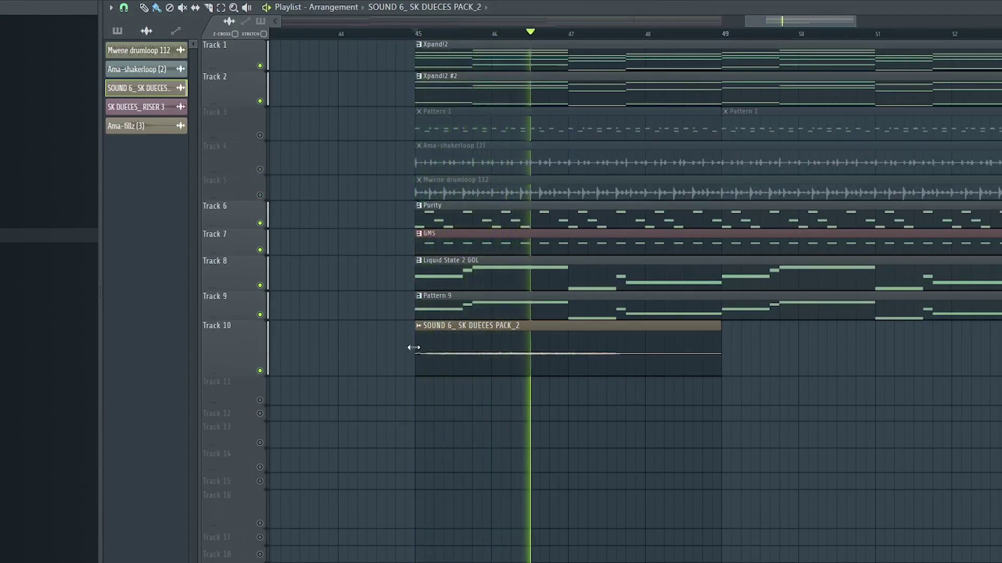
- Add a second SOUND 6_ SK DUECES PACK_2 clip at bar 49, then show the Channel Rack
click(728, 355)
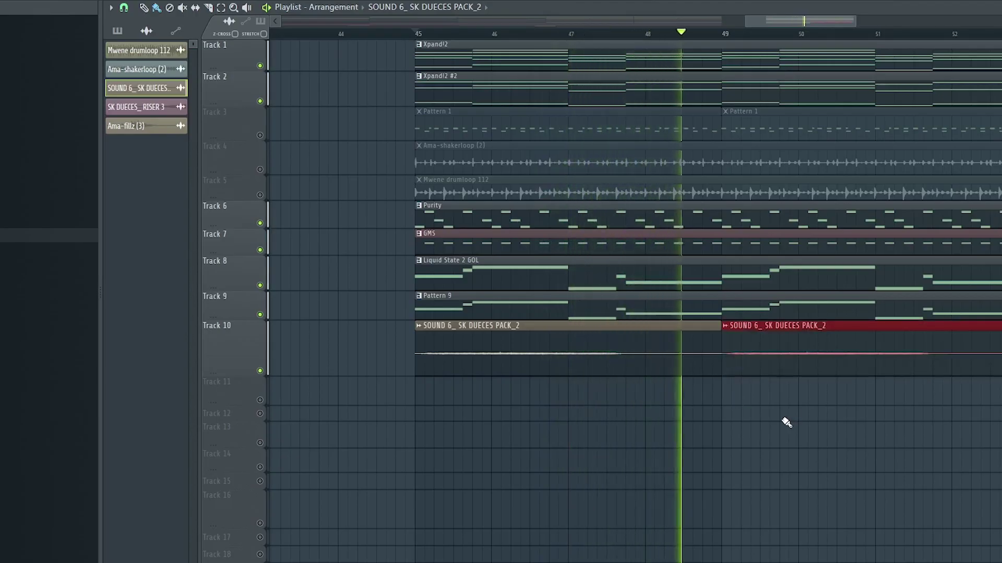
key(space)
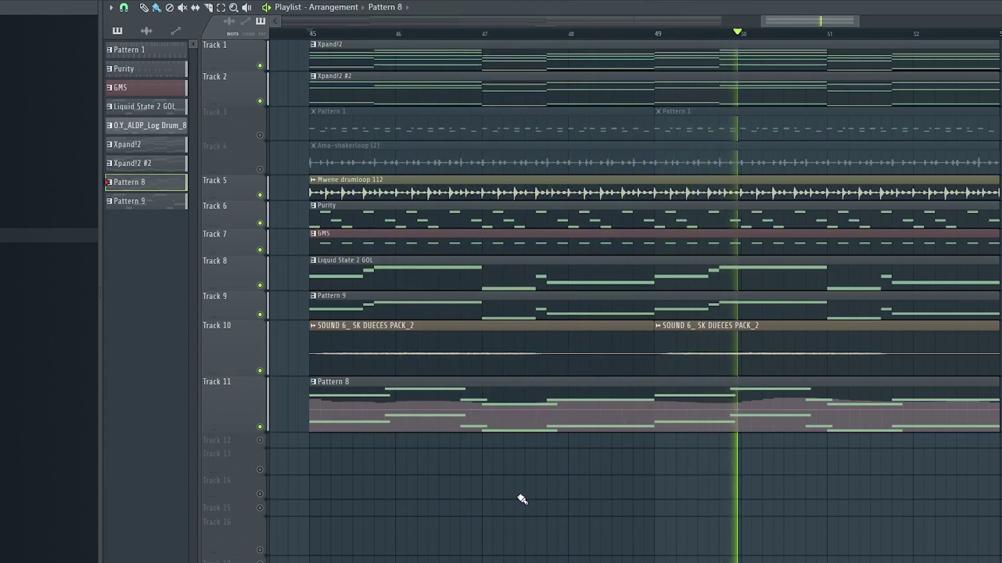
key(space)
key(F6)
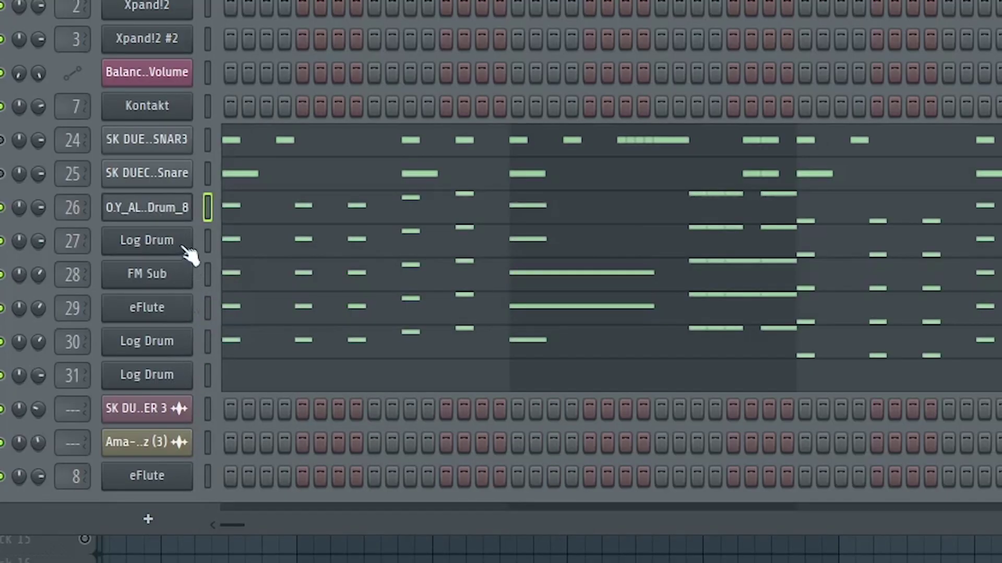
- Open the O.Y_AL..Drum_8 log drum channel in the piano roll
right_click(176, 214)
click(224, 206)
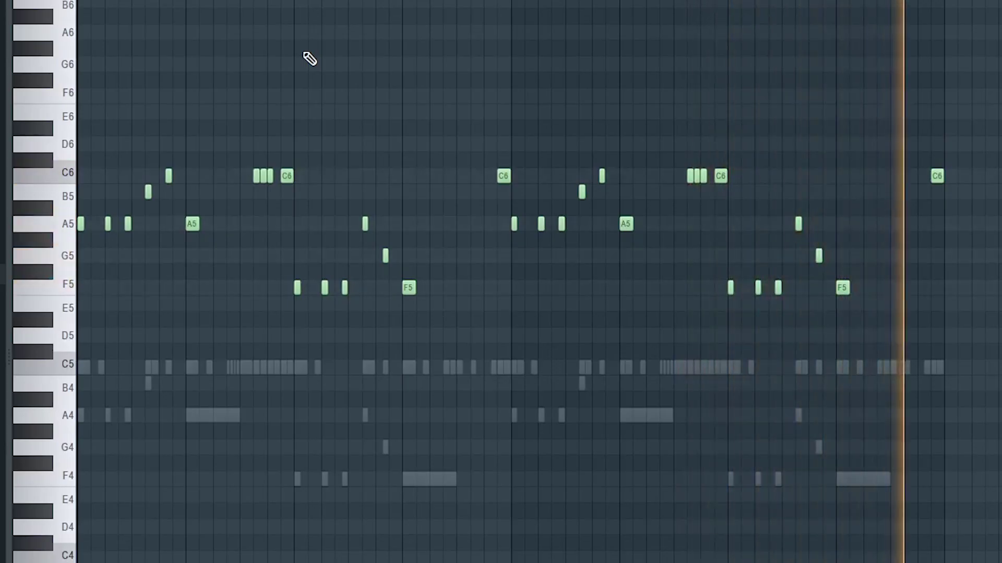
- Preview the C5 snare sound in the piano roll for the repeated C5 percussion run
click(20, 316)
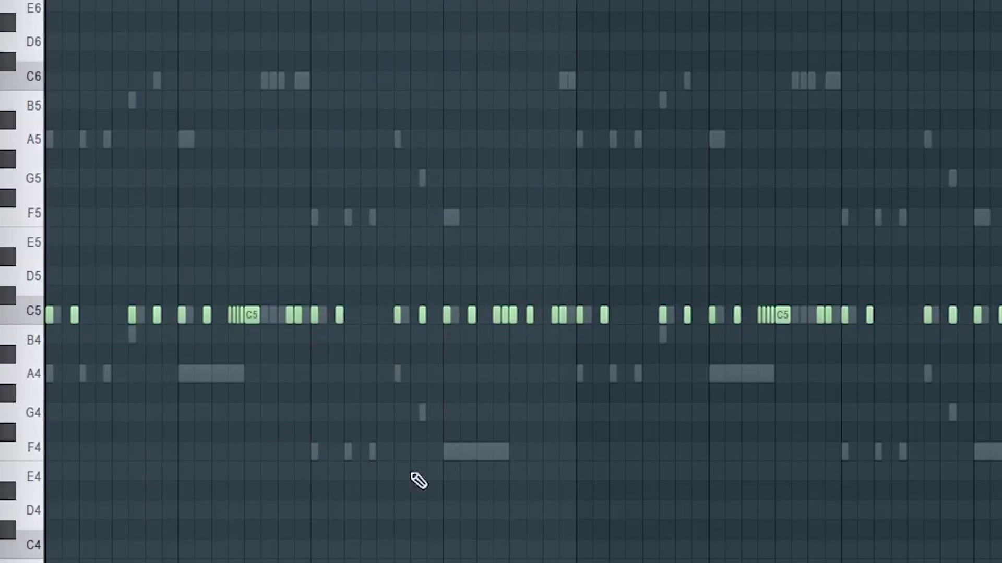